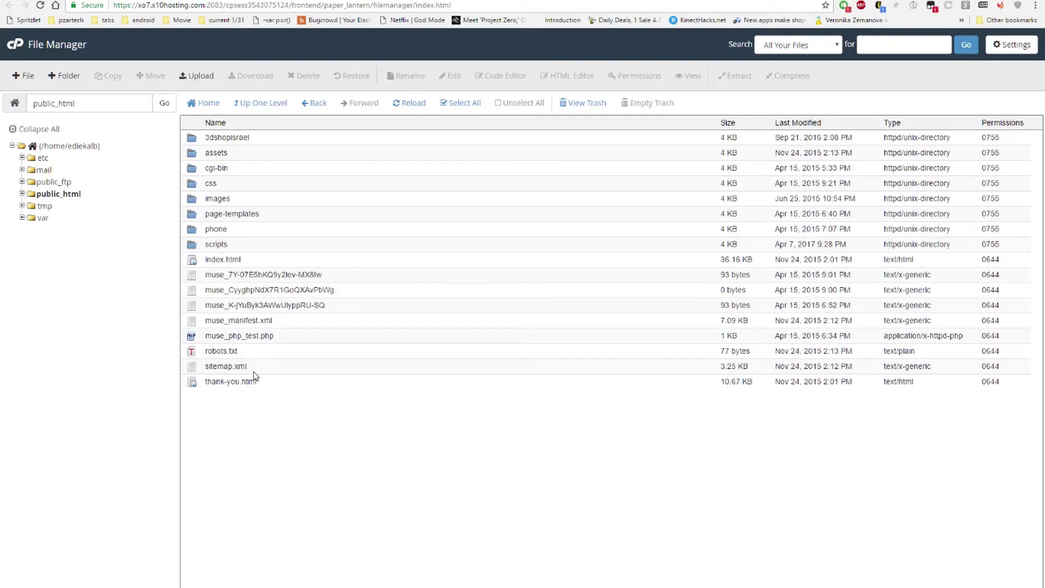
Select the phone folder in the public_html listing
left_click(234, 229)
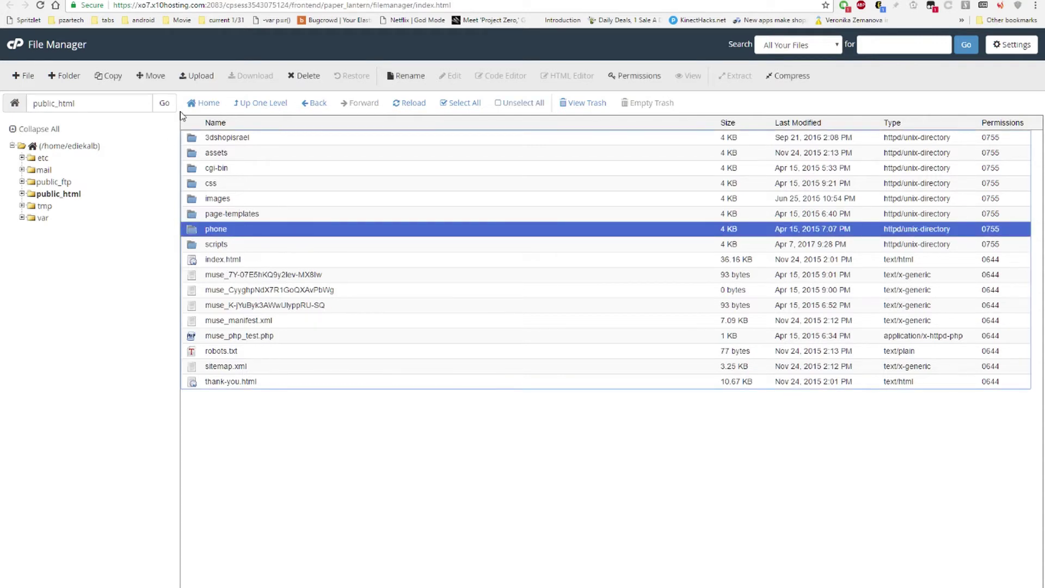
Go back to the cPanel home page and reopen File Manager at the home directory
left_click(209, 108)
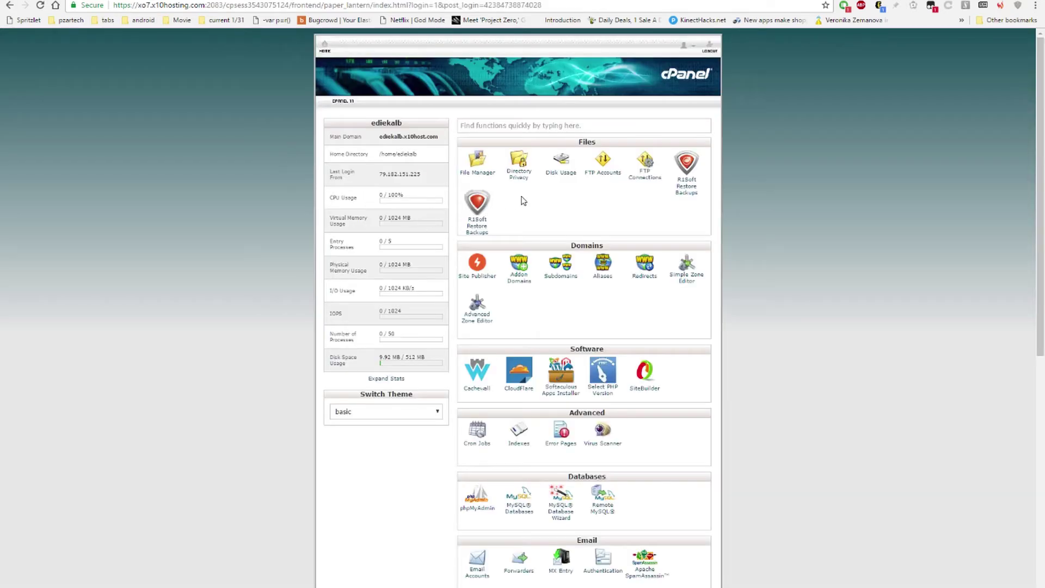
scroll(569, 234, "down", 5)
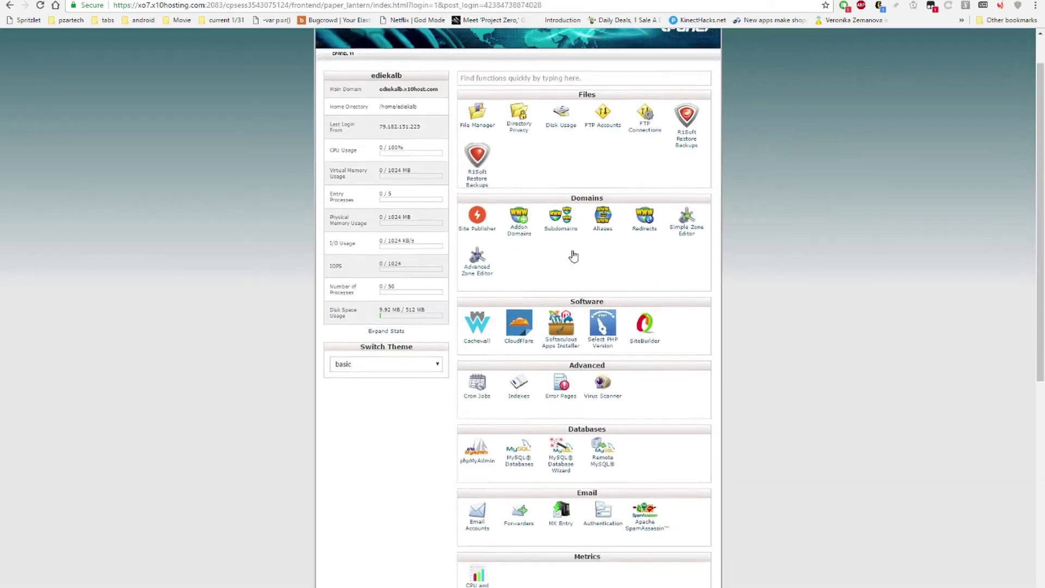
scroll(811, 249, "down", 4)
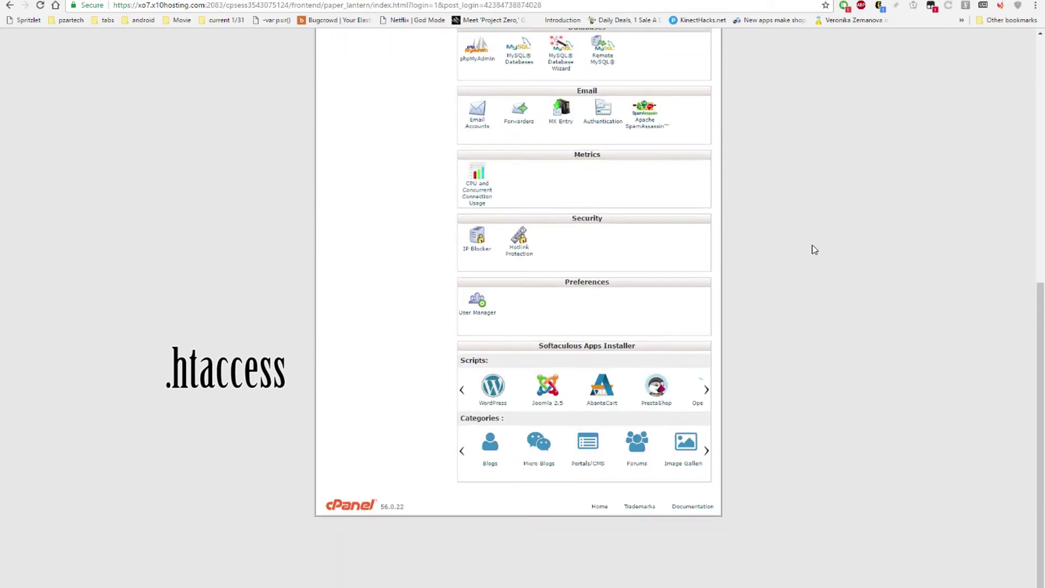
scroll(812, 246, "up", 8)
scroll(814, 248, "up", 1)
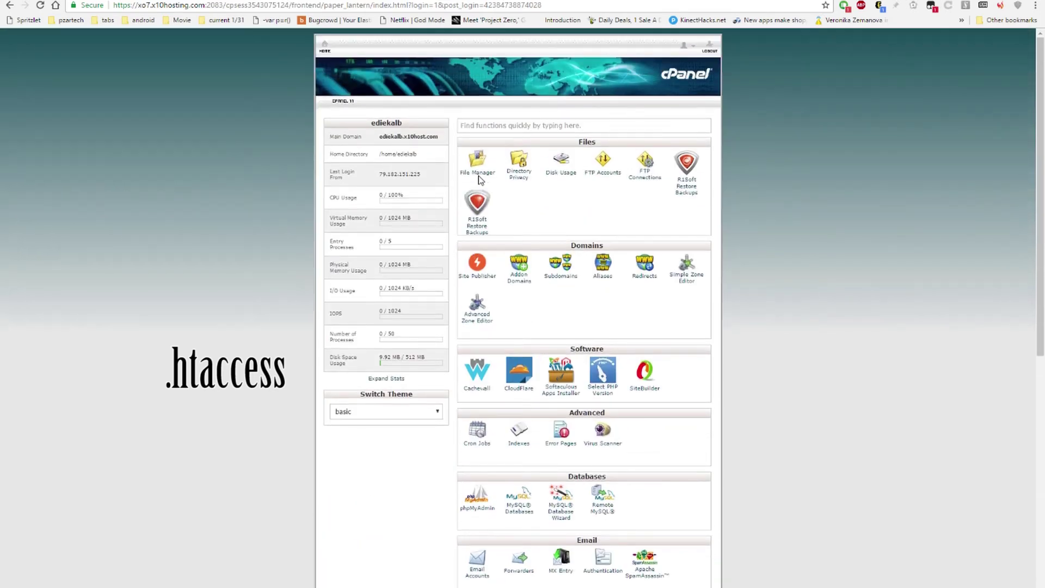
right_click(531, 176)
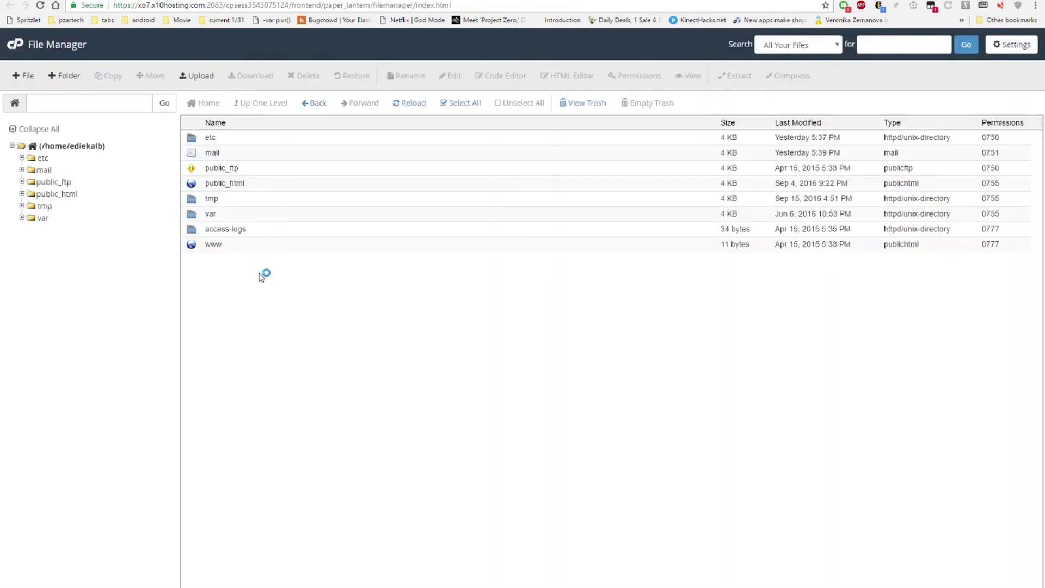
Enable Show Hidden Files (dotfiles) in File Manager preferences and save it
right_click(259, 275)
left_click(229, 279)
left_click(1015, 48)
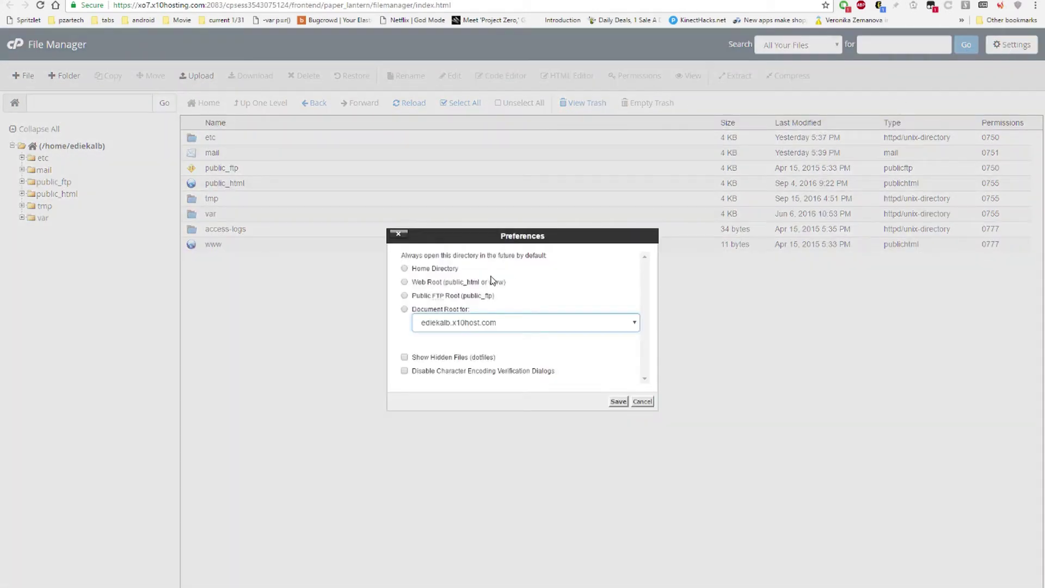
left_click(465, 357)
left_click(618, 402)
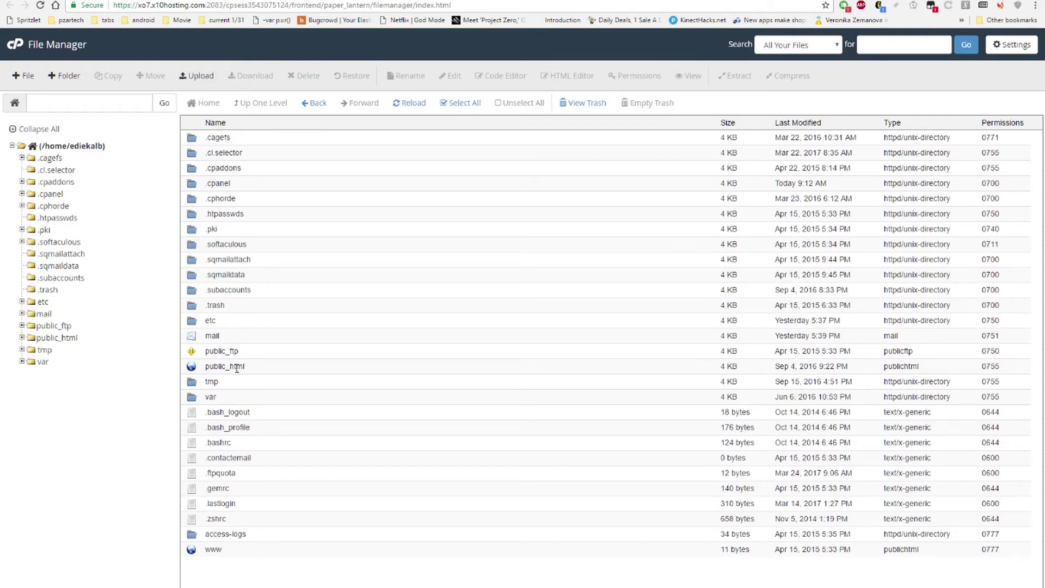
Open public_html and select its hidden .htaccess file
double_click(255, 371)
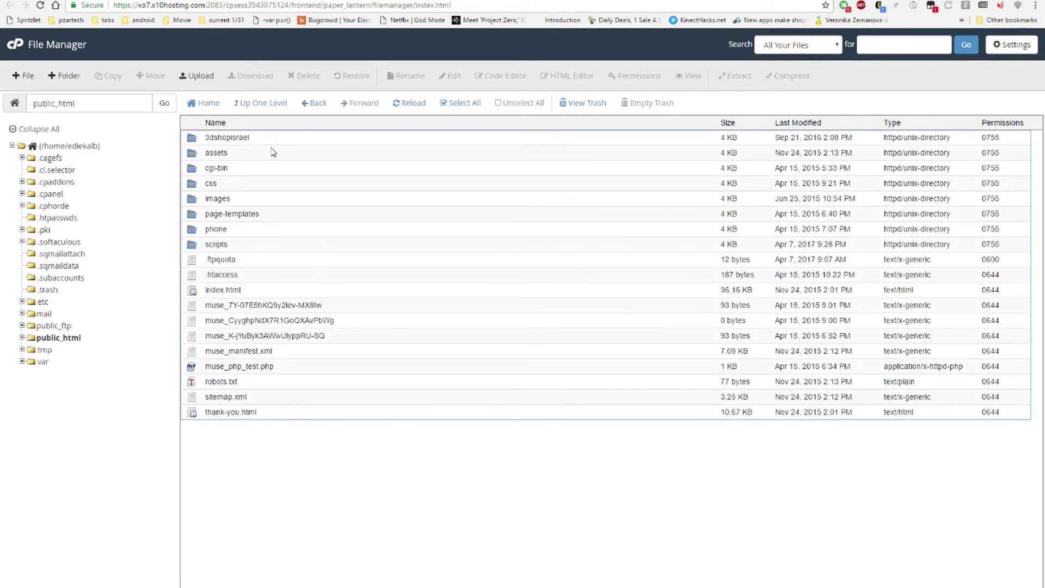
double_click(248, 277)
left_click_drag(232, 234, 246, 246)
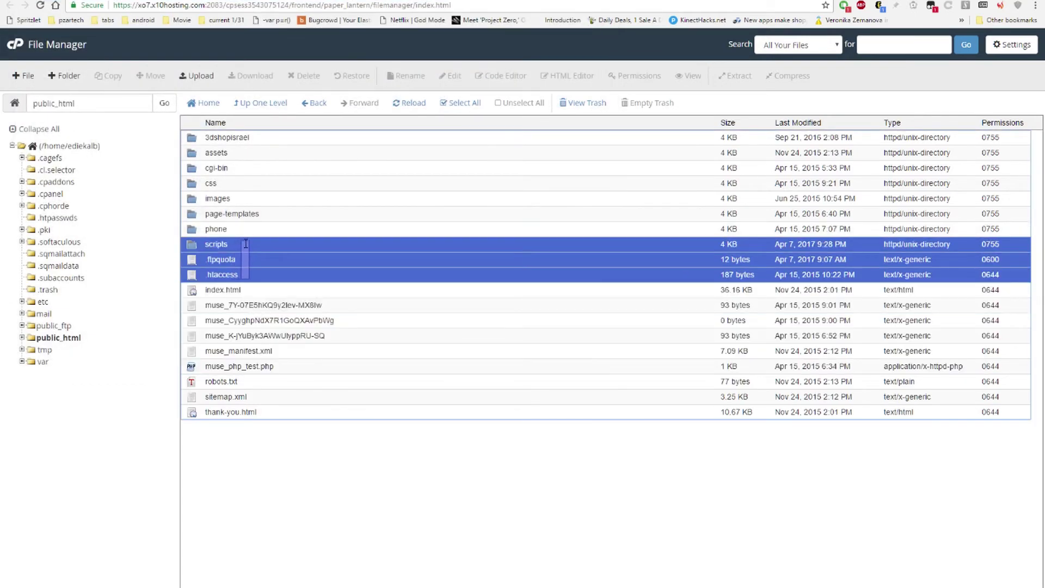
left_click(270, 288)
left_click(273, 278)
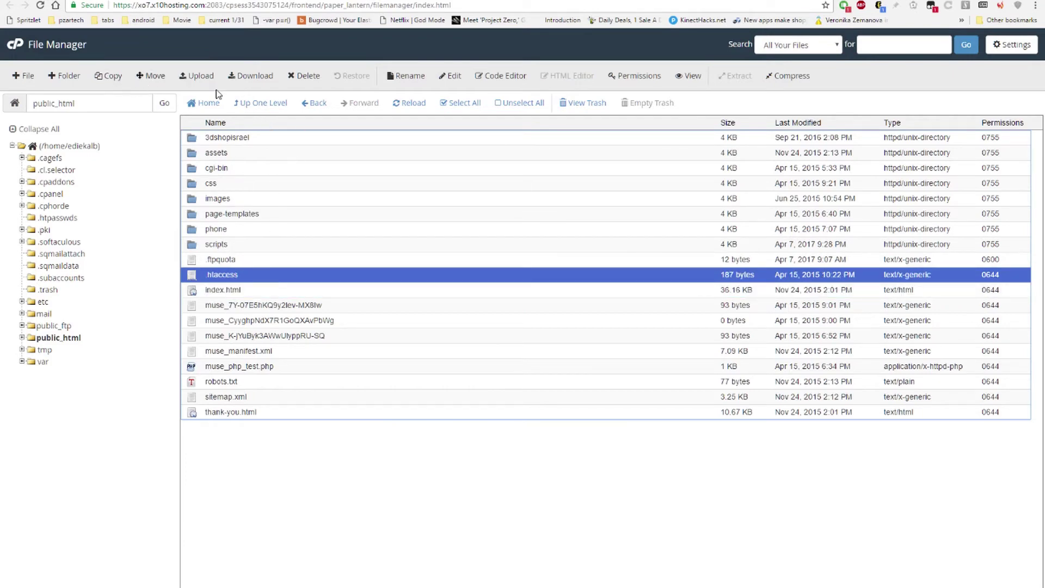
left_click(450, 76)
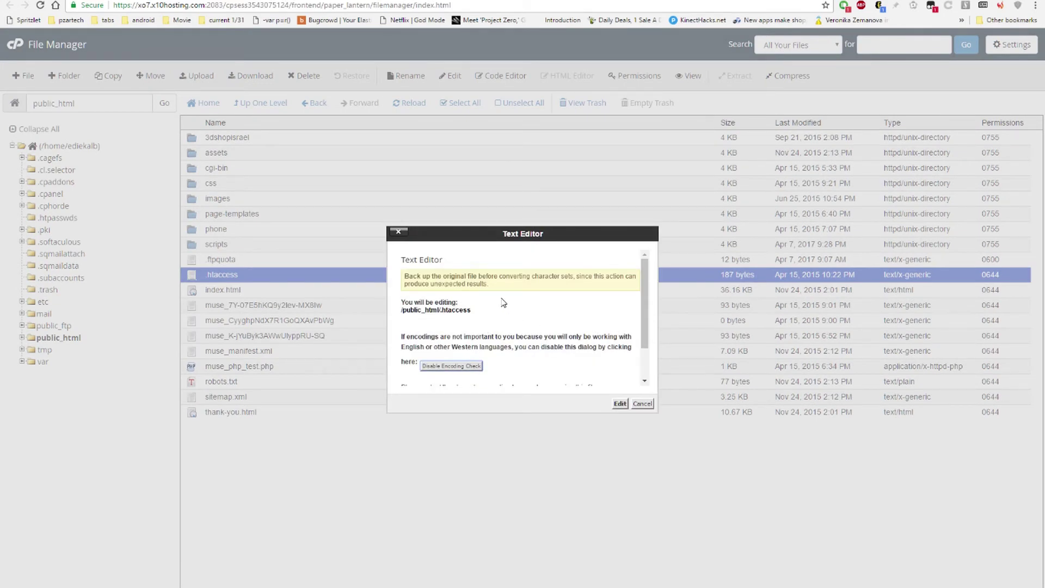
scroll(502, 297, "down", 2)
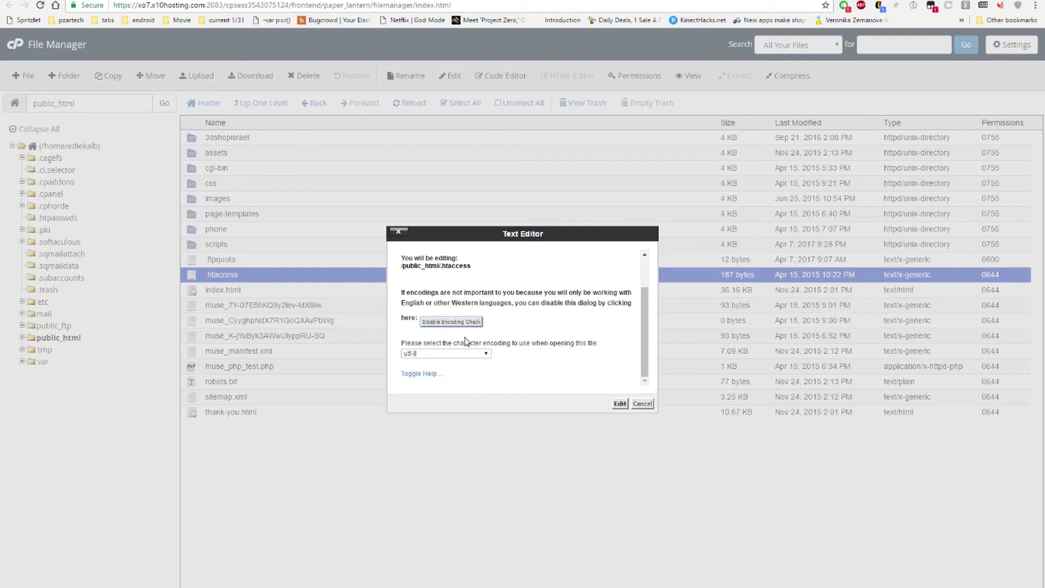
left_click(621, 405)
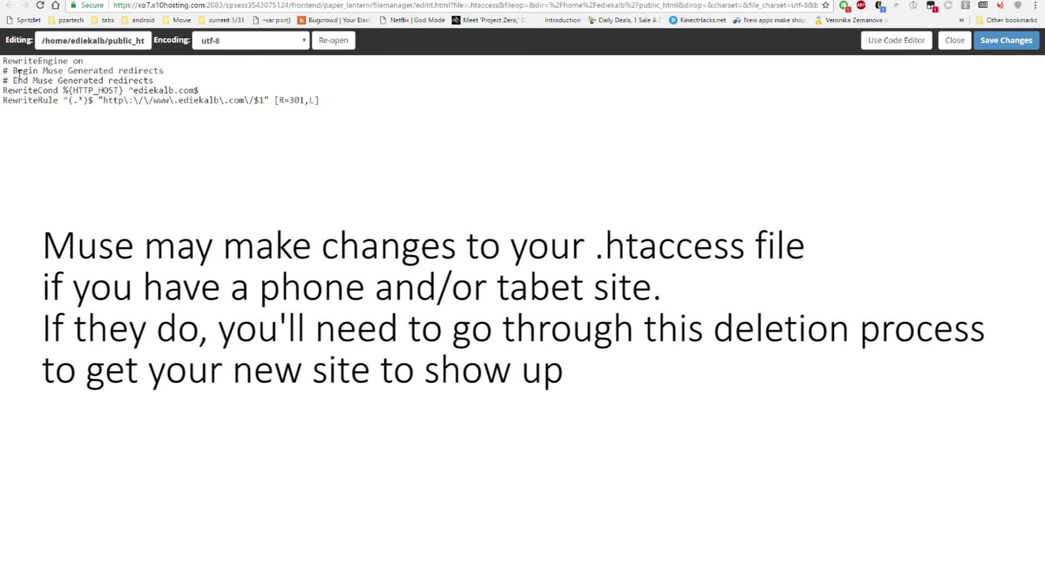
left_click_drag(3, 70, 155, 80)
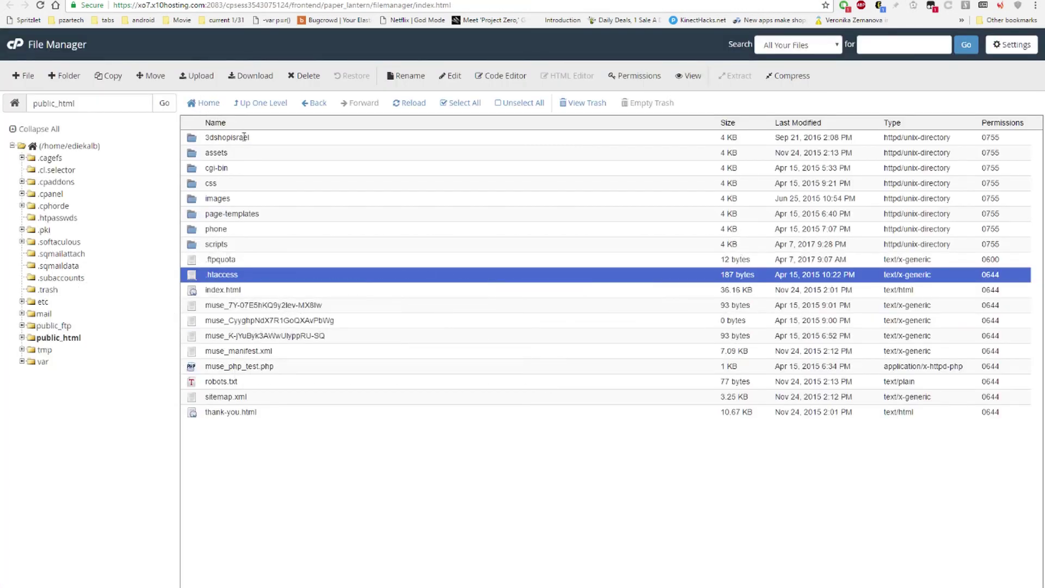
Open the 3dshopisrael folder and edit its .htaccess with utf-8 encoding
left_click(260, 139)
double_click(261, 138)
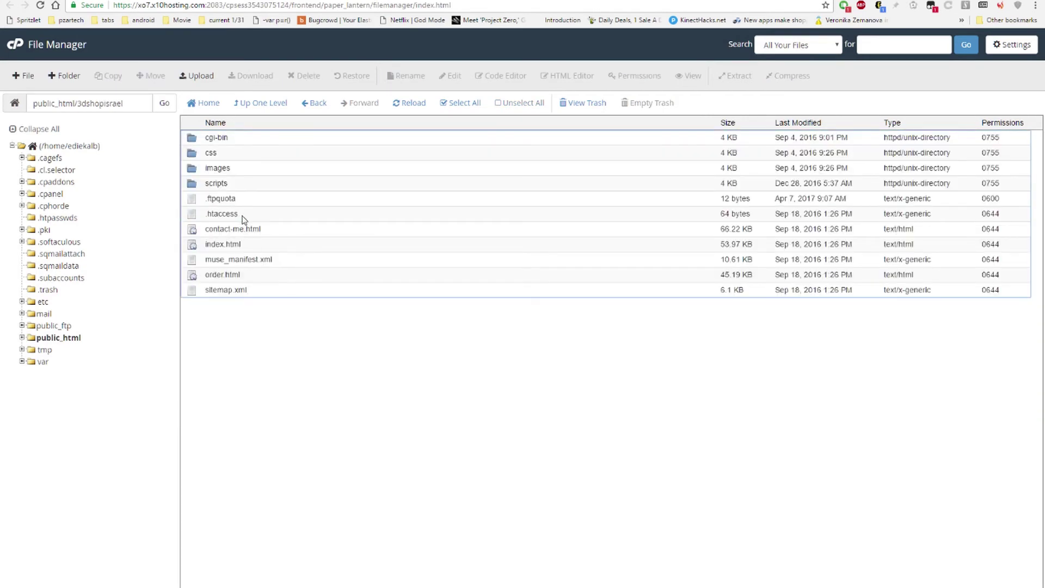
left_click(250, 215)
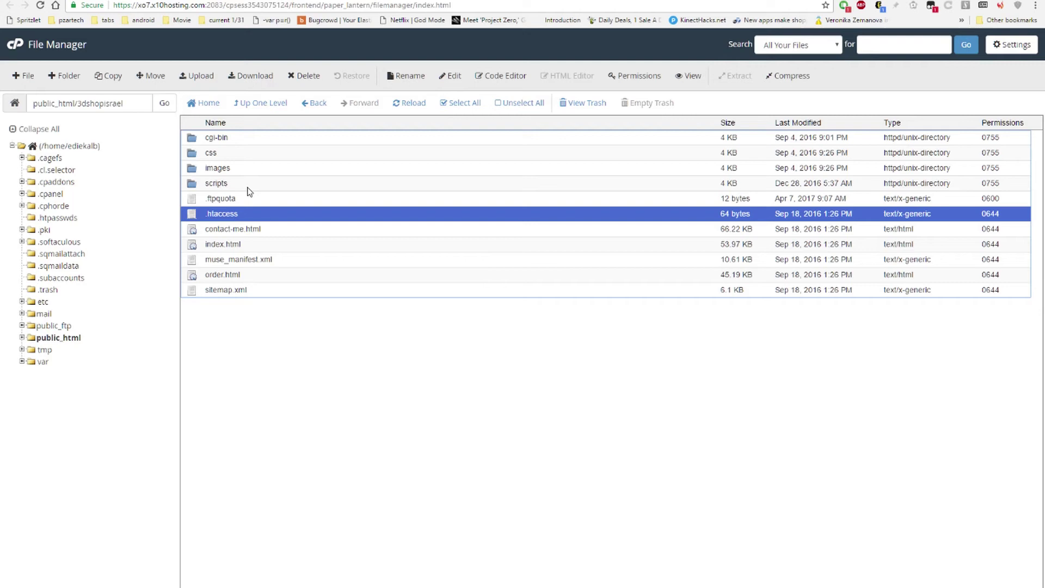
left_click(449, 80)
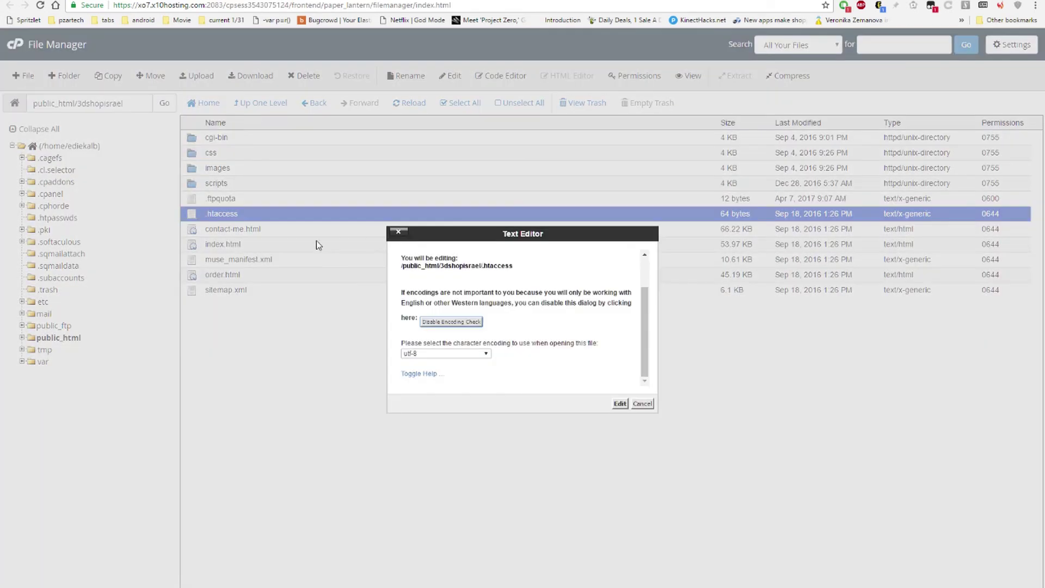
left_click(619, 404)
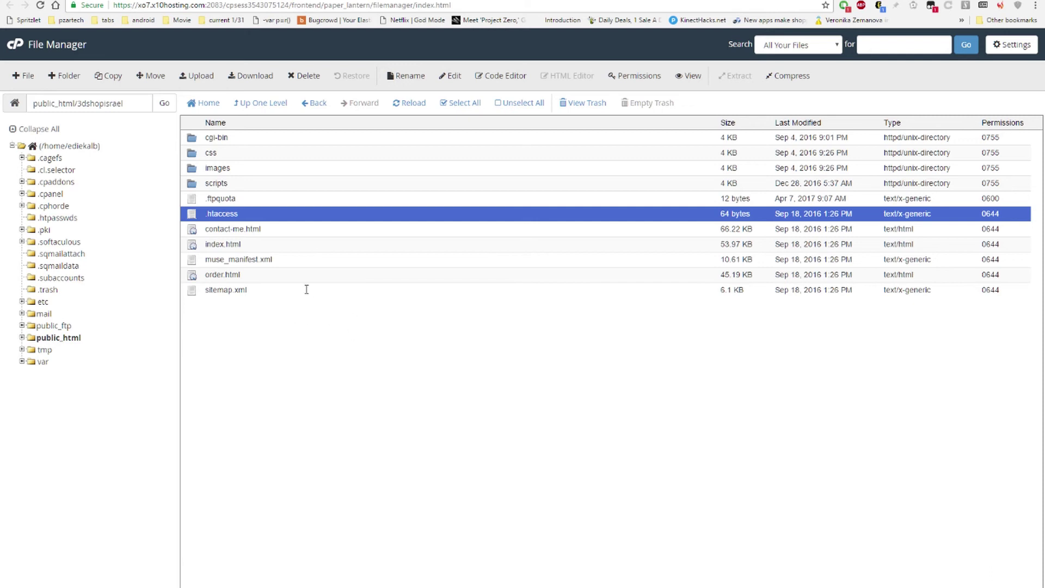
left_click(244, 226, "shift")
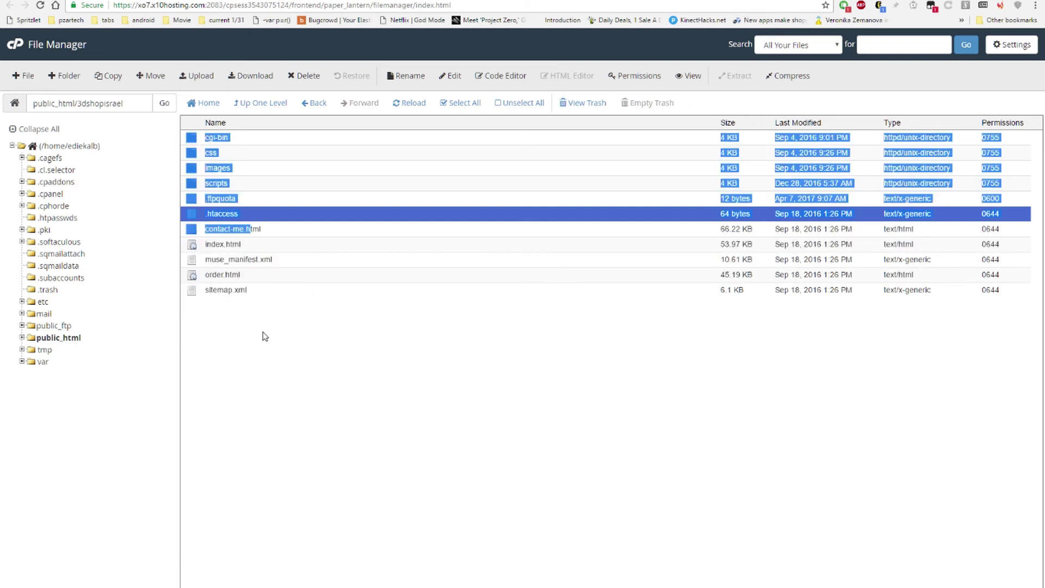
left_click(287, 362)
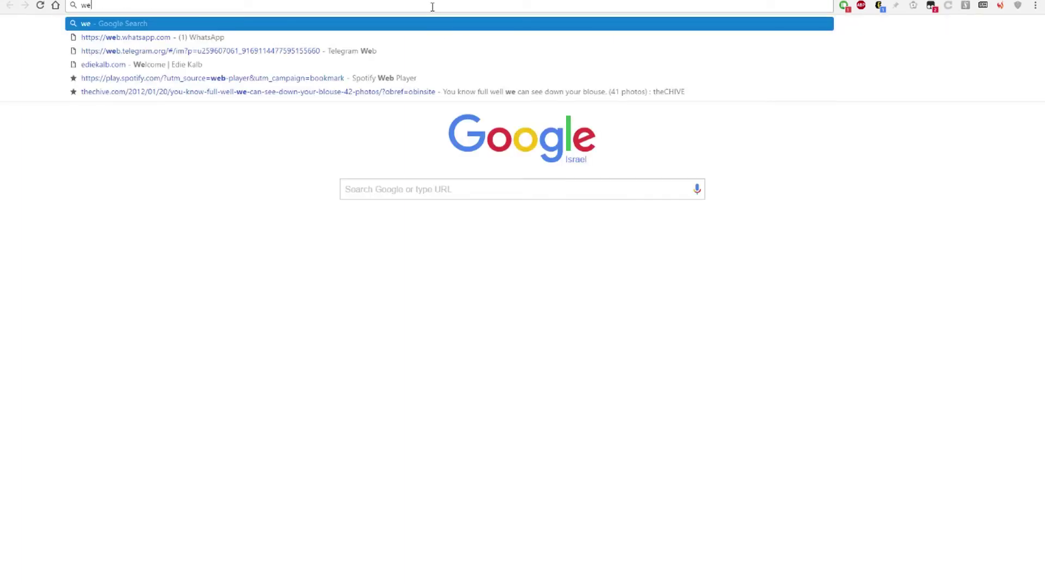
Search Google for 'wayback' and look over the results
type("ayback")
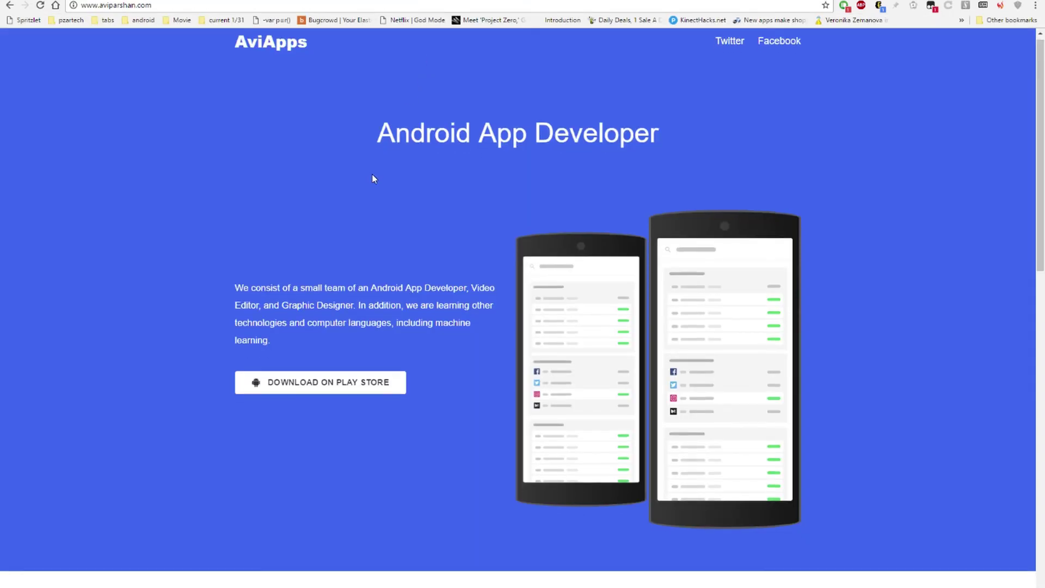
scroll(374, 178, "down", 2)
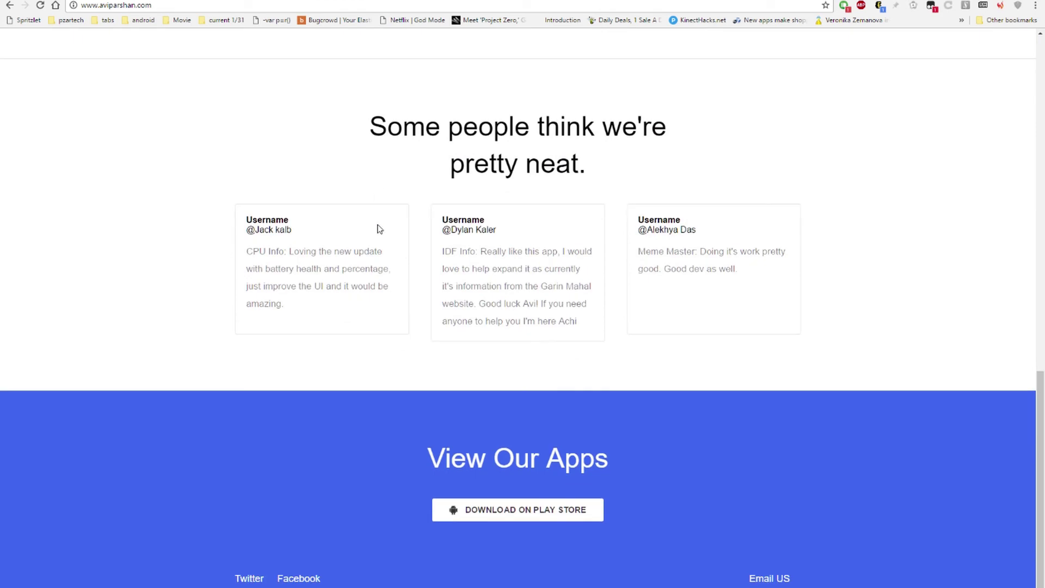
scroll(378, 236, "up", 7)
scroll(379, 236, "up", 9)
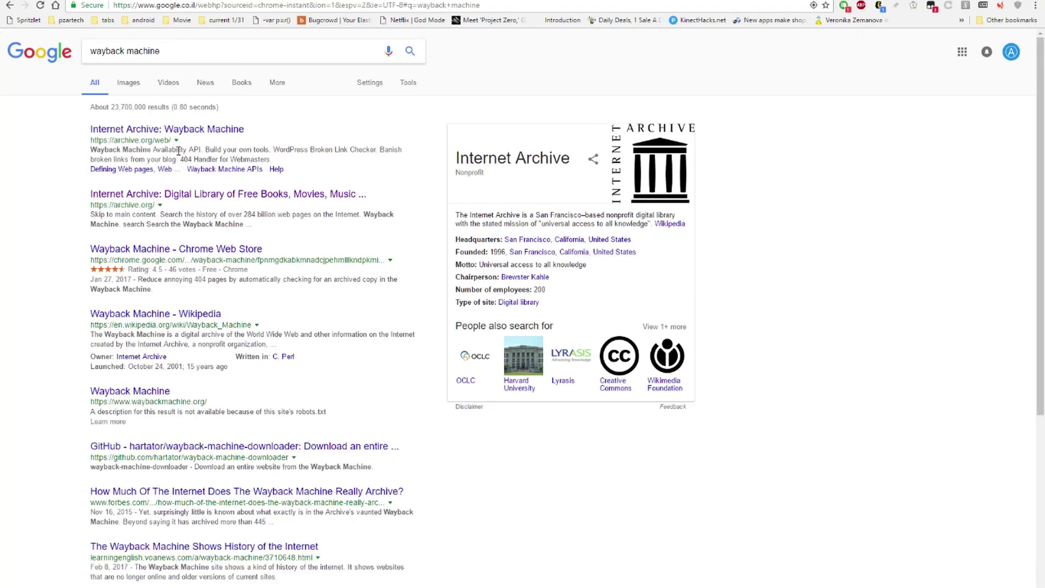
View the Wayback Machine's March 11, 2015 18:01:38 capture of aviparshan.com
left_click(239, 195)
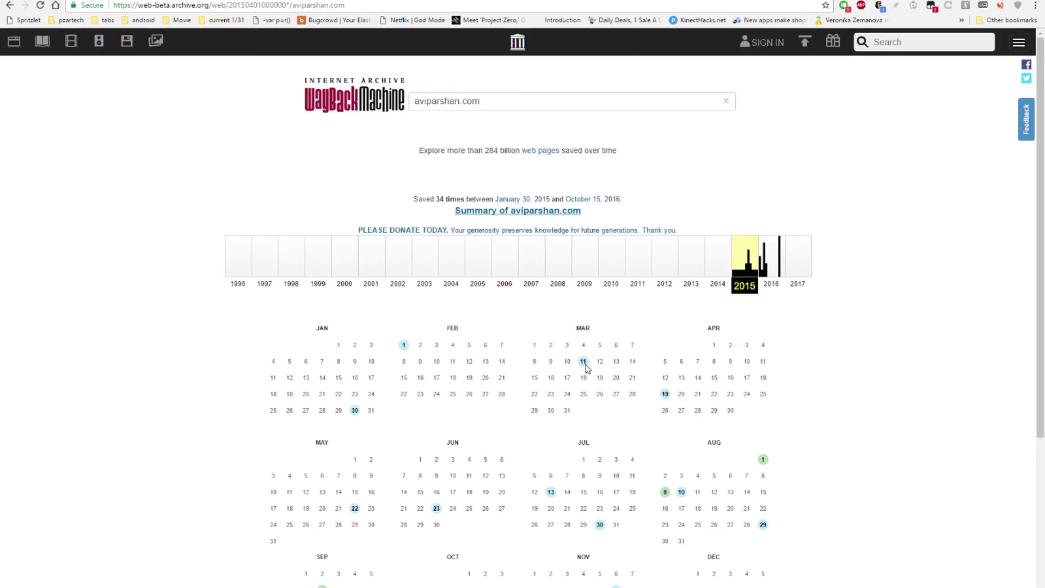
mouse_move(583, 364)
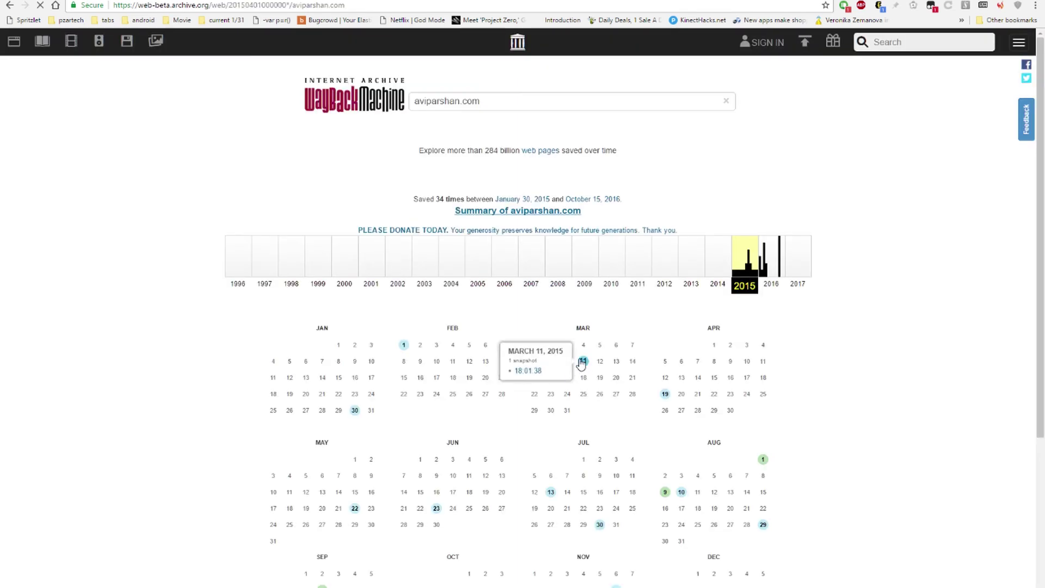
left_click(532, 372)
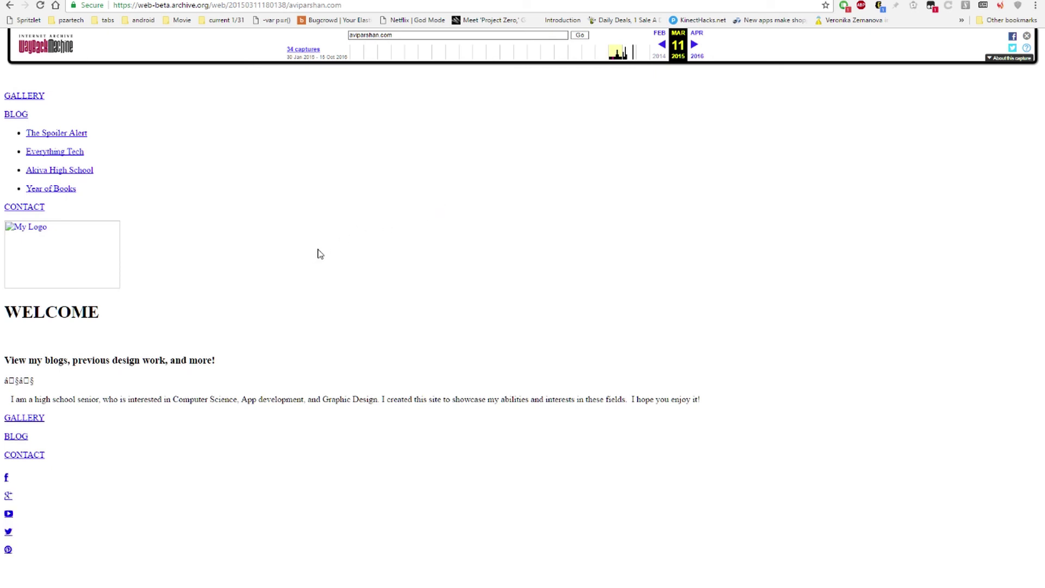
left_click(42, 5)
scroll(420, 210, "down", 6)
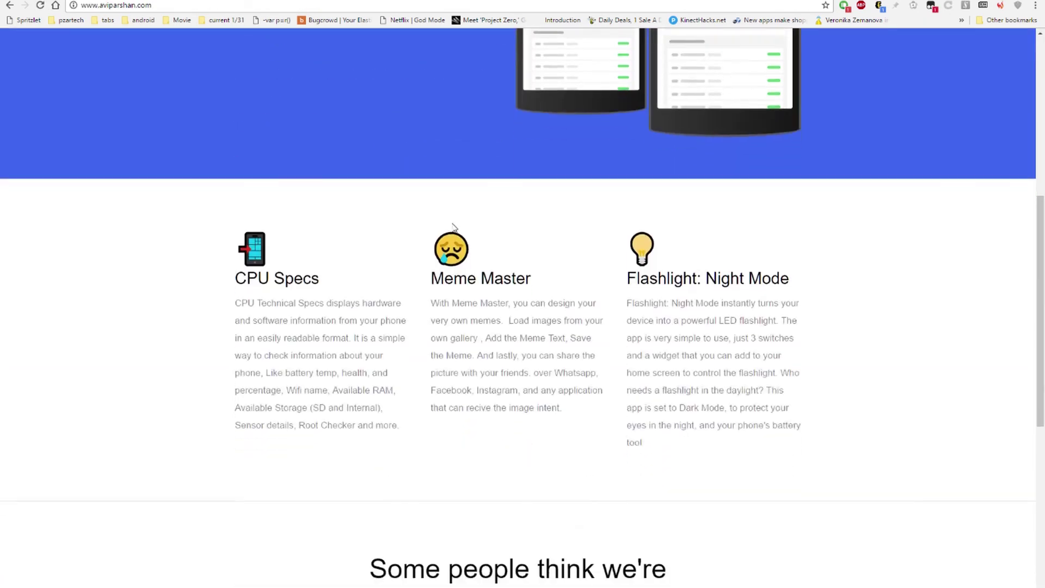
scroll(456, 234, "down", 8)
scroll(797, 284, "up", 3)
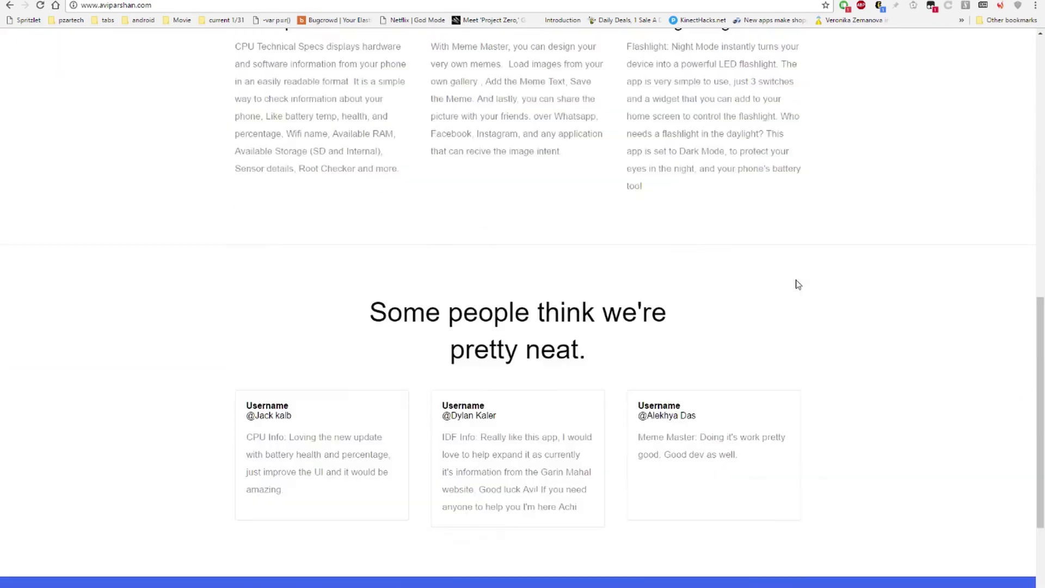
scroll(797, 284, "up", 12)
Compare the 2015 capture with the live site, then return to Directory Privacy
key("alt+Left")
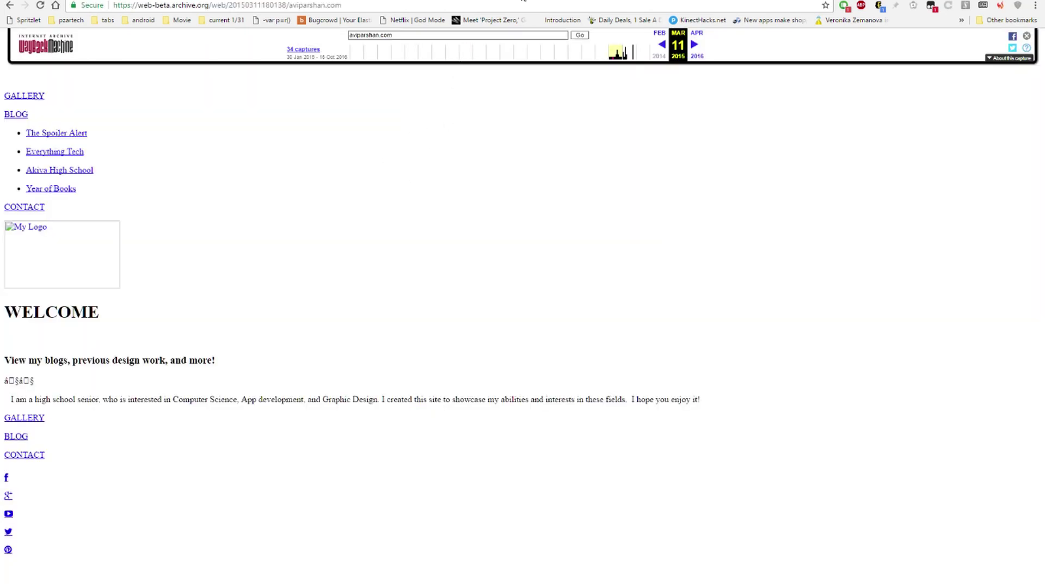
key("alt+Right")
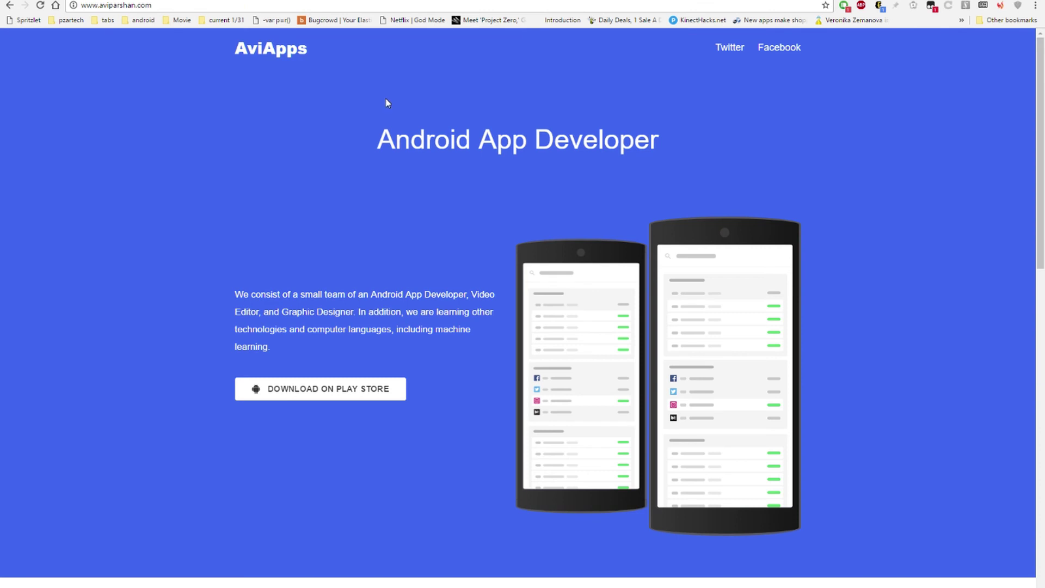
scroll(370, 82, "down", 4)
key("ctrl+Tab")
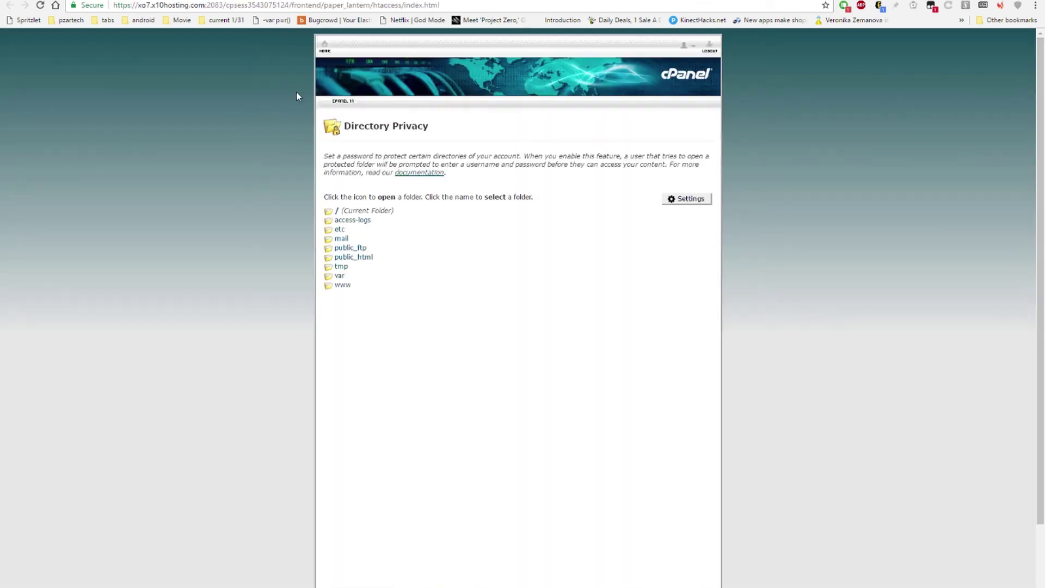
Cycle past the File Manager tab to the cPanel home page
key("ctrl+Tab")
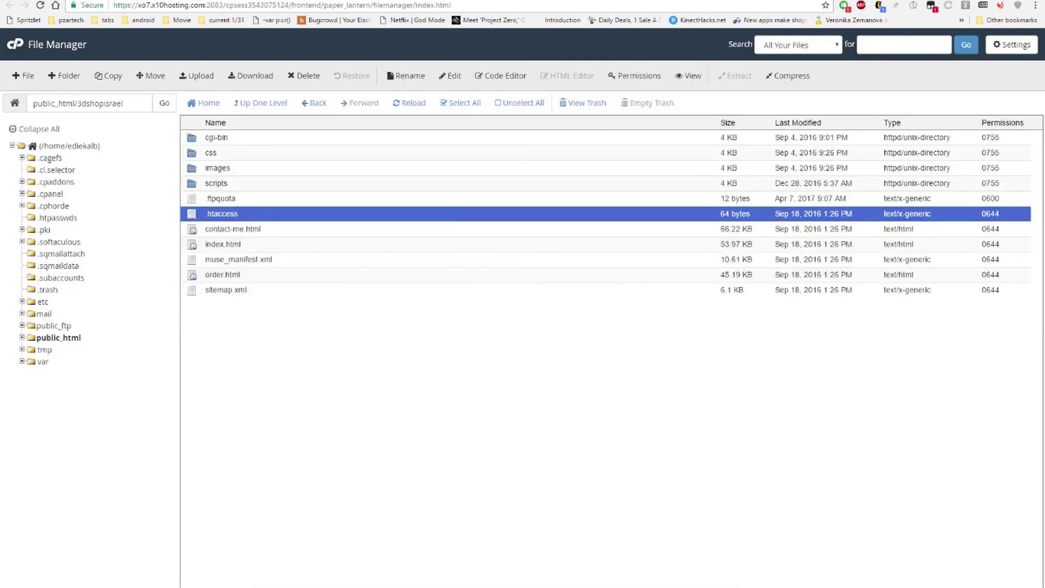
key("ctrl+Tab")
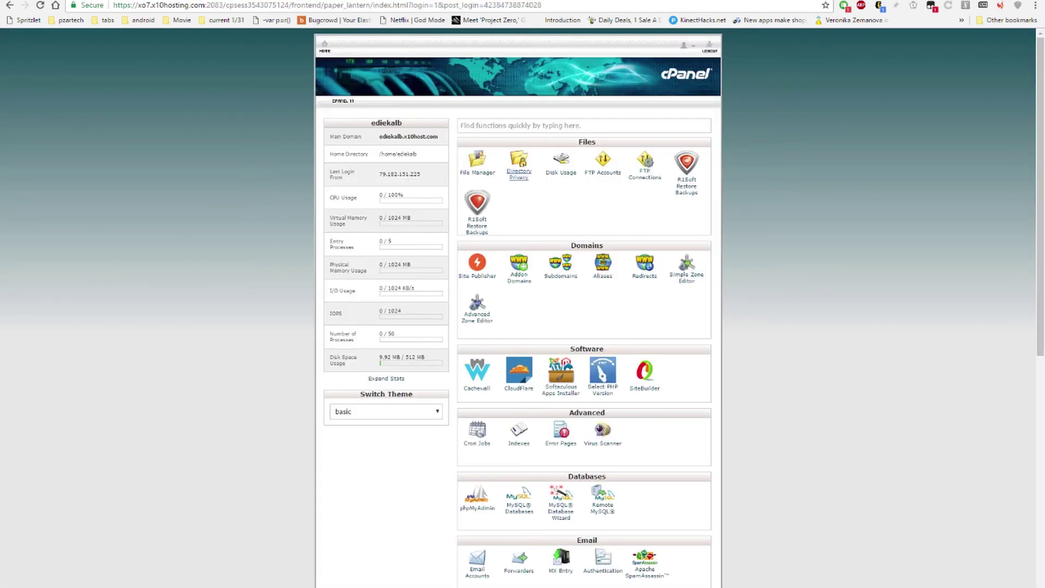